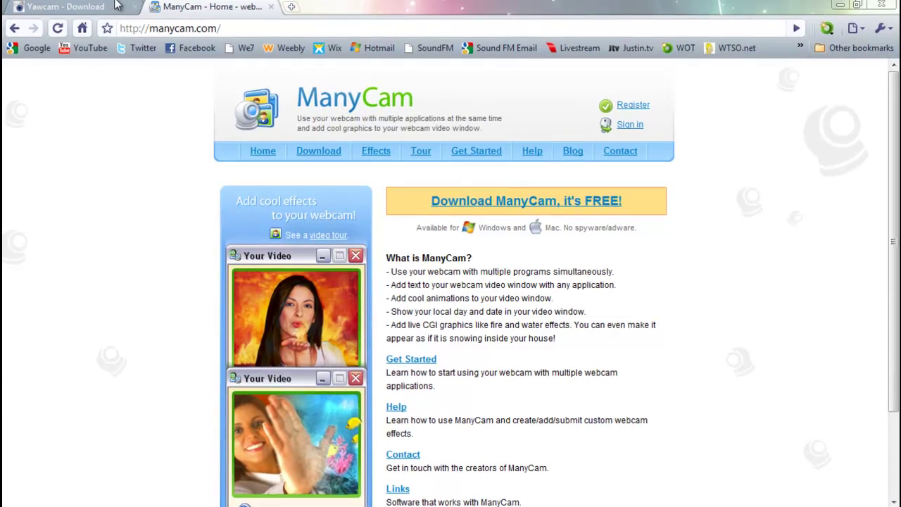
Flip between the Yawcam download and ManyCam home pages, then minimize Chrome to reveal Yawcam.
click(69, 8)
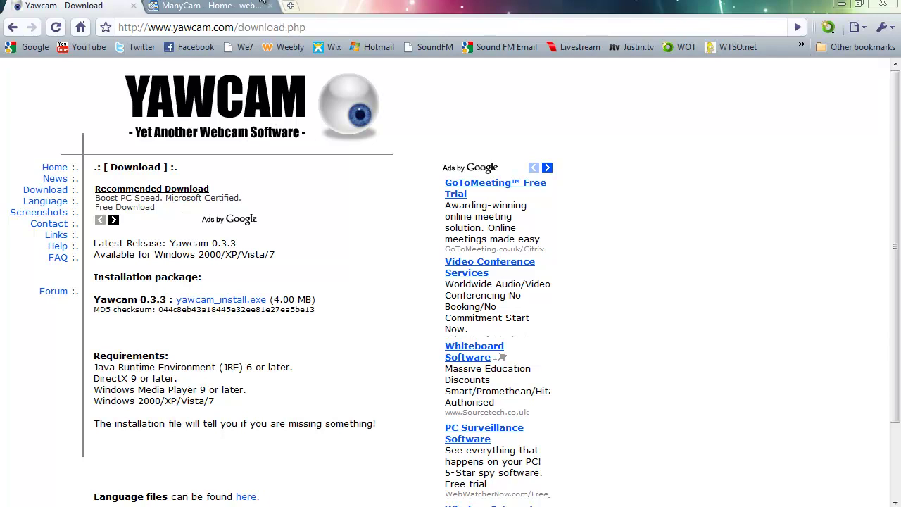
click(211, 5)
click(49, 4)
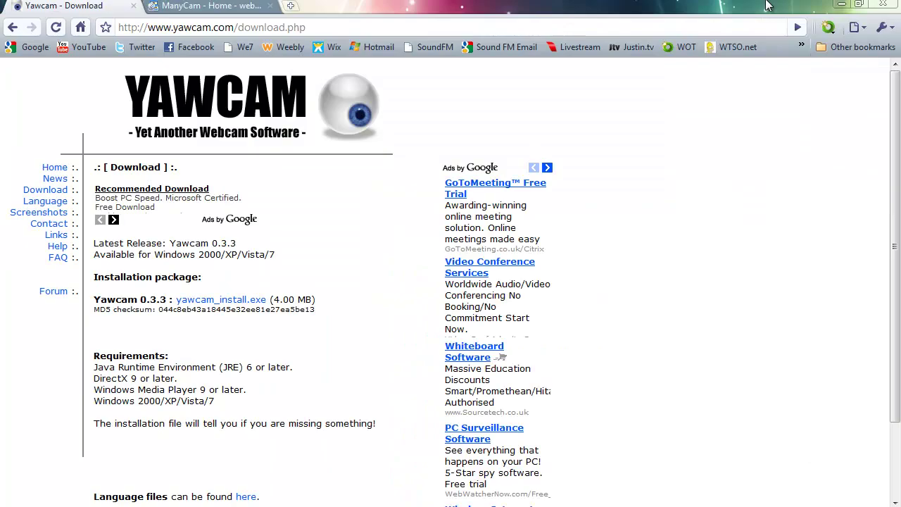
click(843, 4)
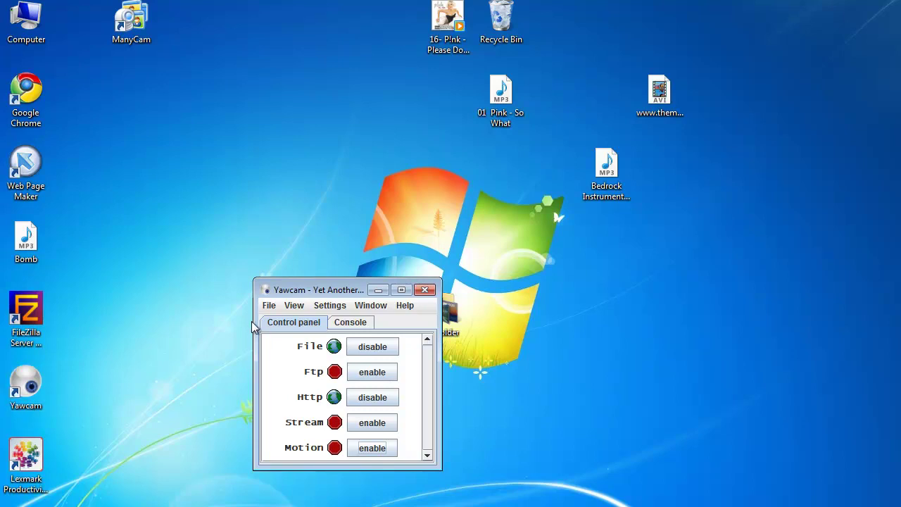
Check Yawcam's Settings and View menus, leaving the Settings menu showing.
click(316, 308)
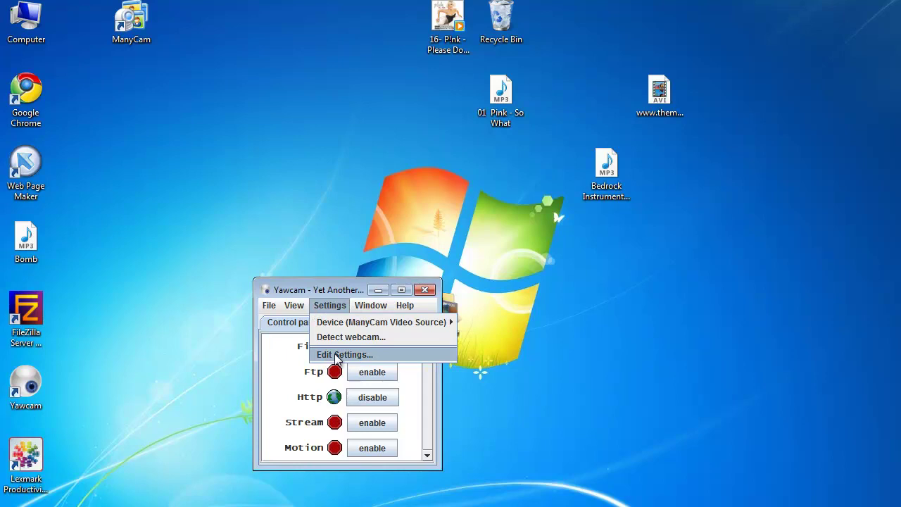
click(285, 383)
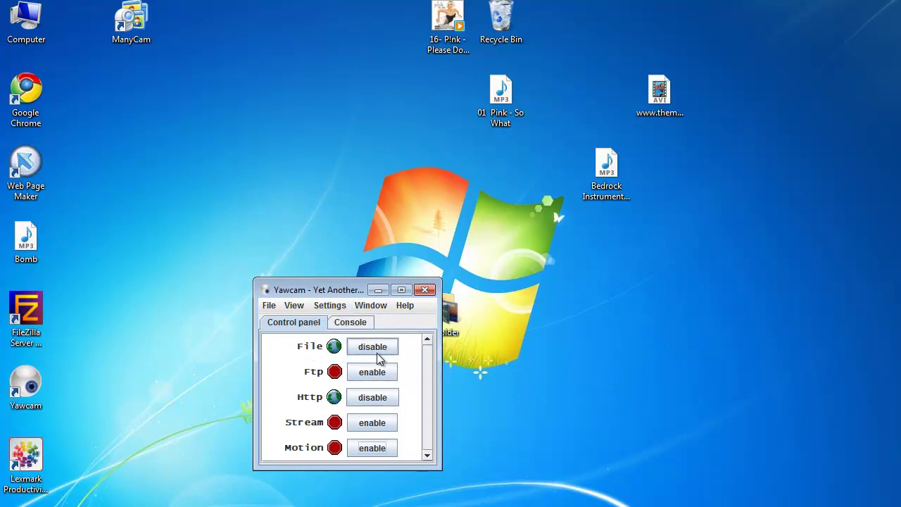
click(294, 308)
click(294, 307)
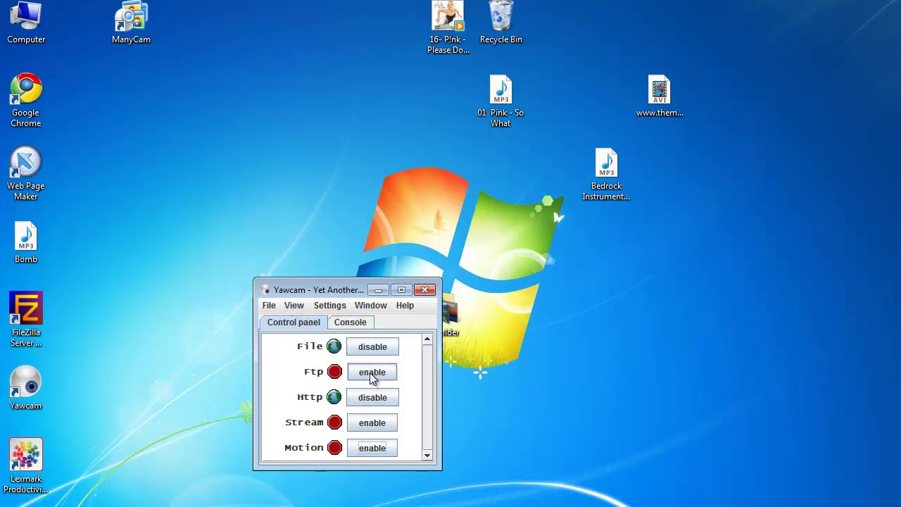
click(295, 306)
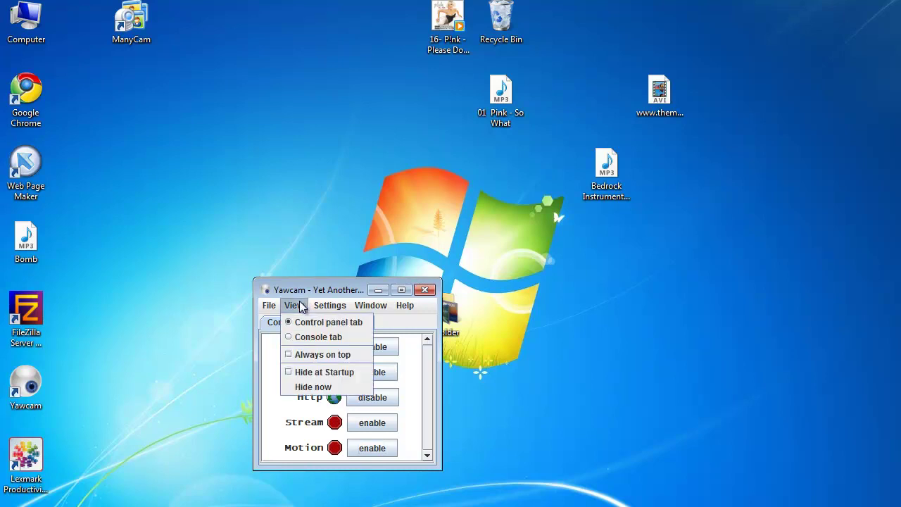
Open Edit Settings and look through the Connection, File and FTP output pages.
mouse_move(322, 307)
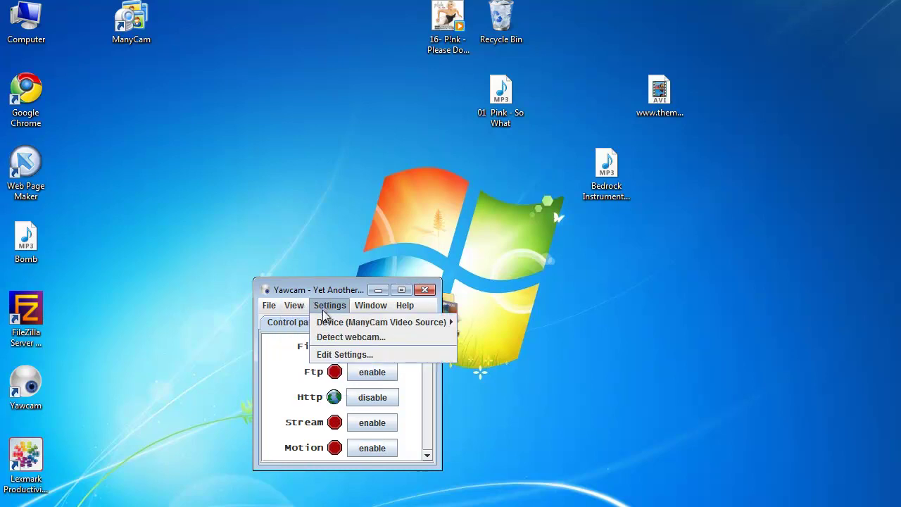
click(344, 353)
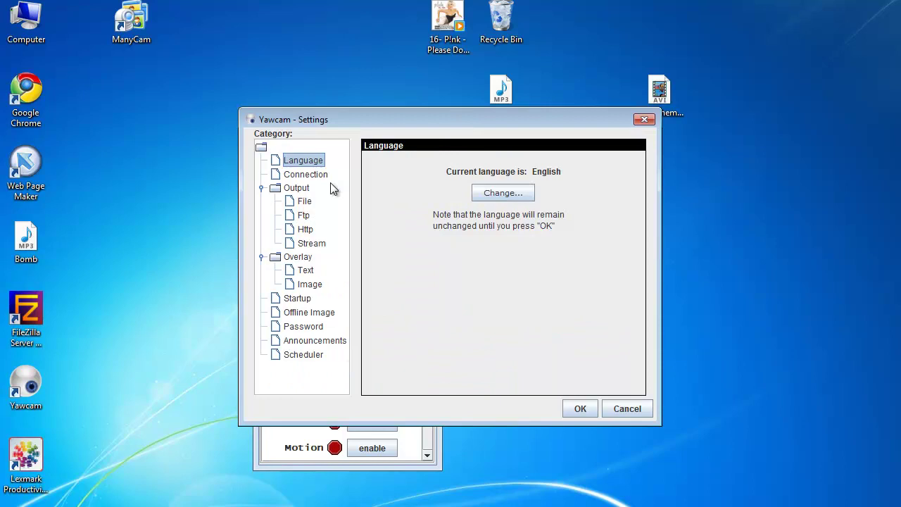
click(305, 176)
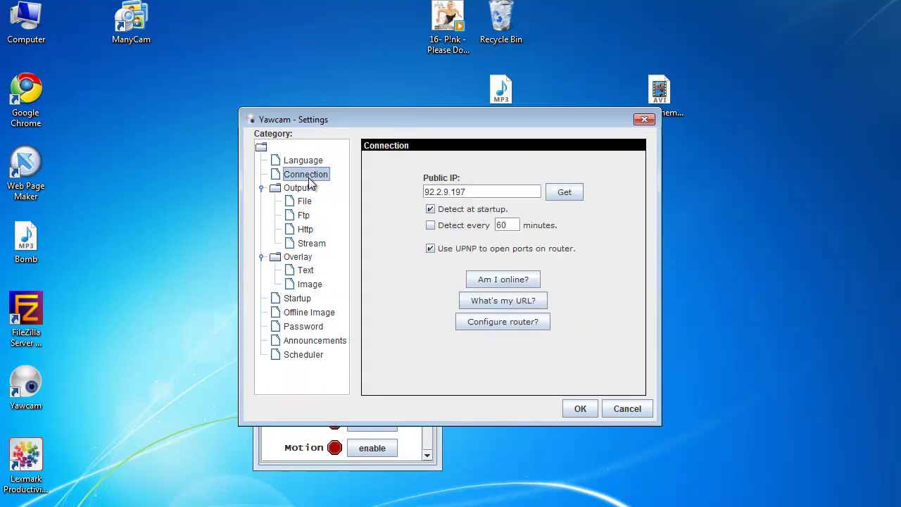
click(302, 202)
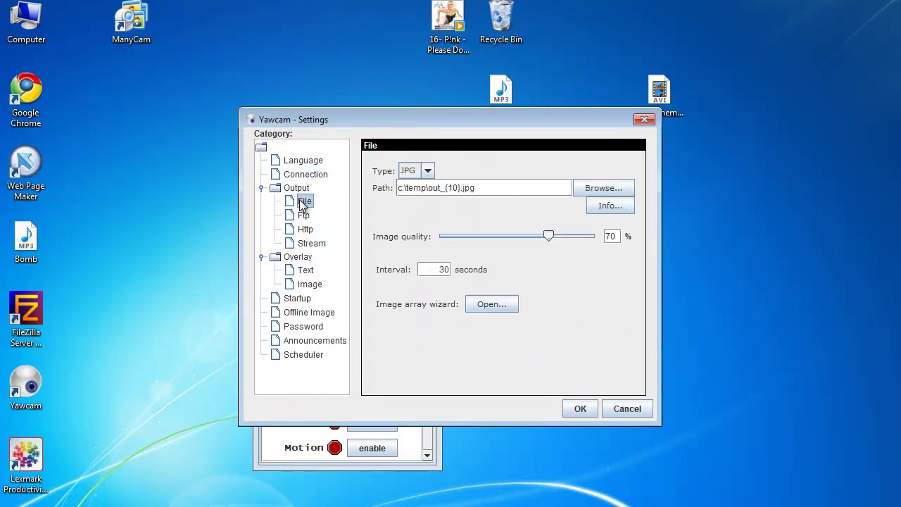
click(303, 216)
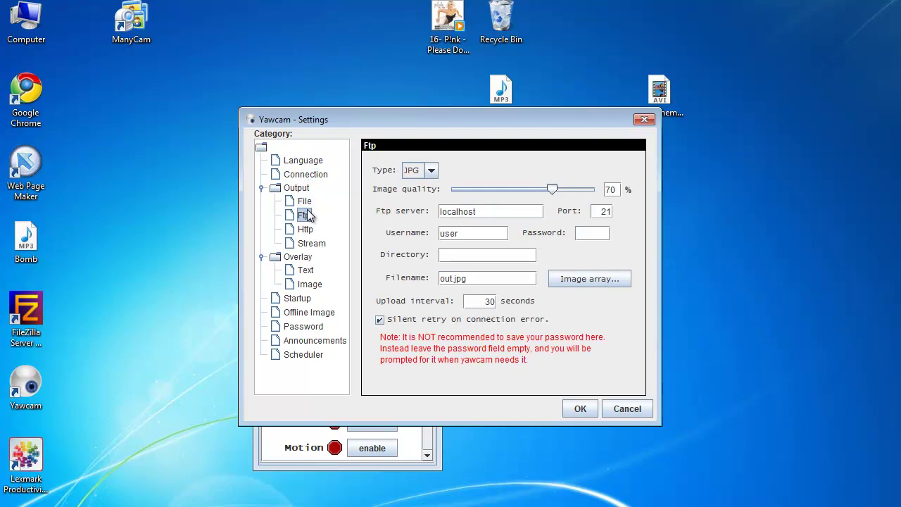
click(306, 202)
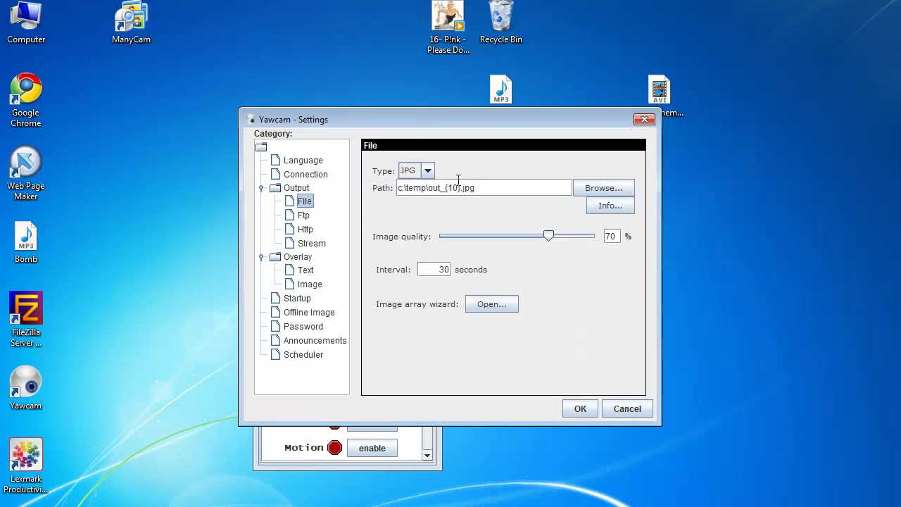
Set the file output type to GIF, cancel choosing a save folder, and show the Http page.
click(433, 175)
click(433, 175)
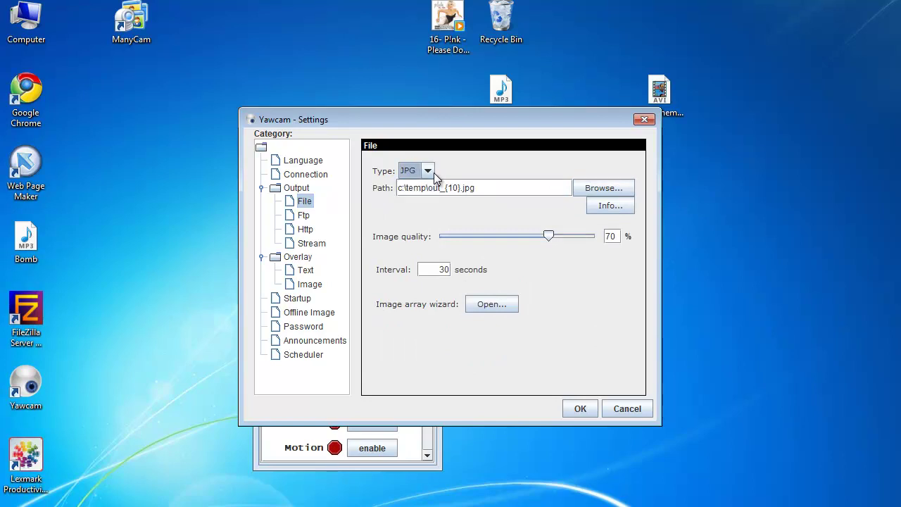
click(433, 175)
click(422, 198)
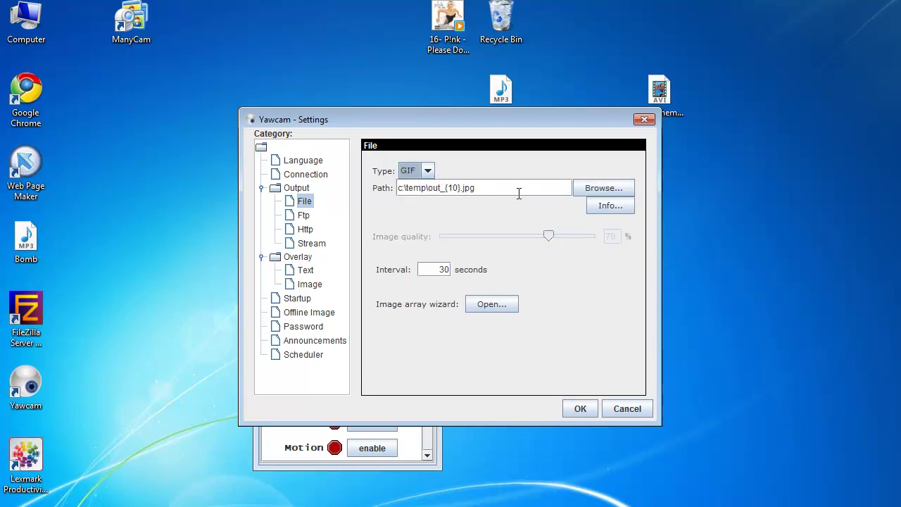
click(594, 188)
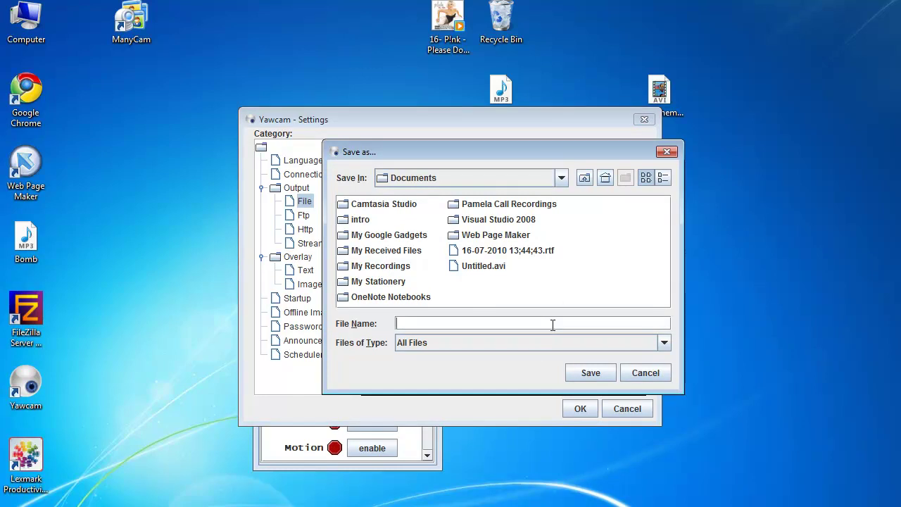
drag(584, 149, 626, 145)
click(709, 147)
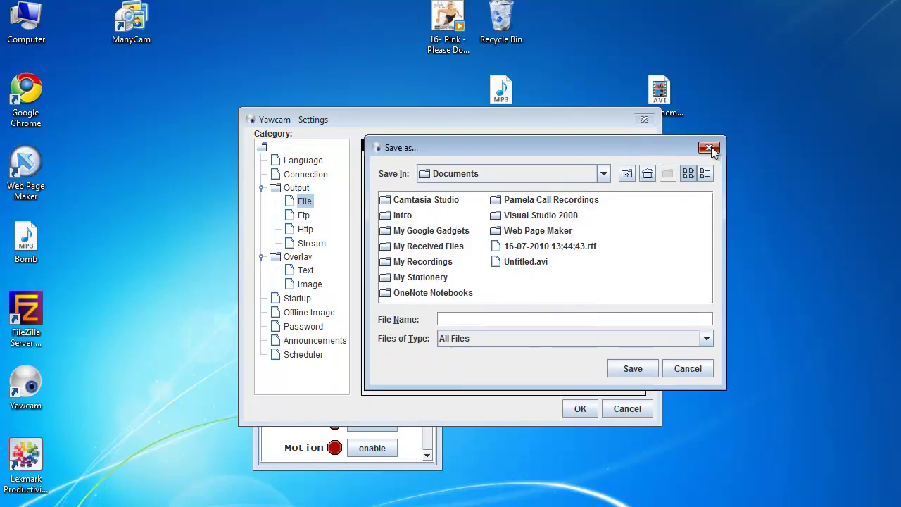
click(306, 229)
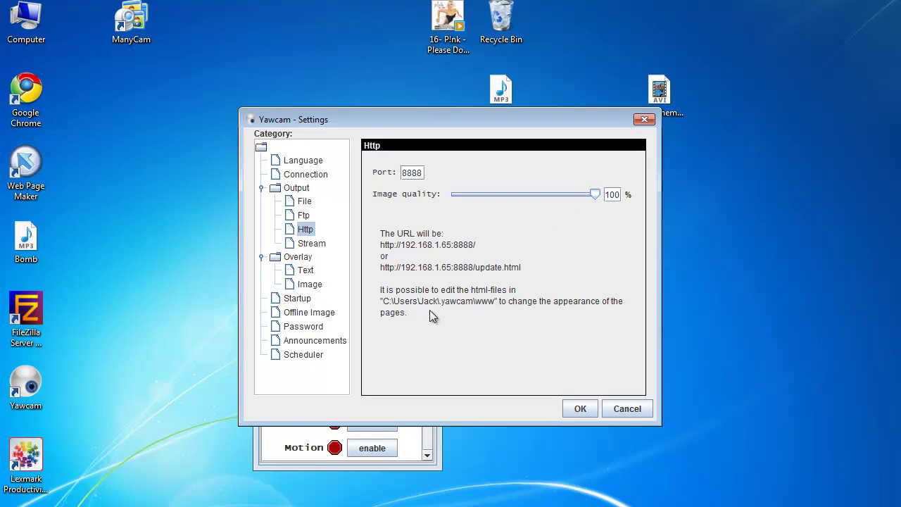
Review the Text and Image overlay pages and Startup, ending on Offline Image (Winter Leaves.jpg).
click(309, 273)
click(314, 285)
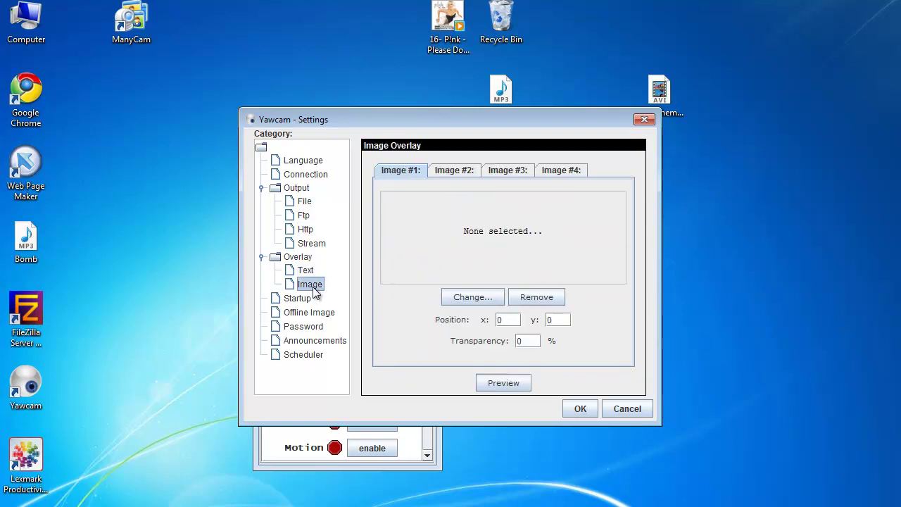
click(310, 273)
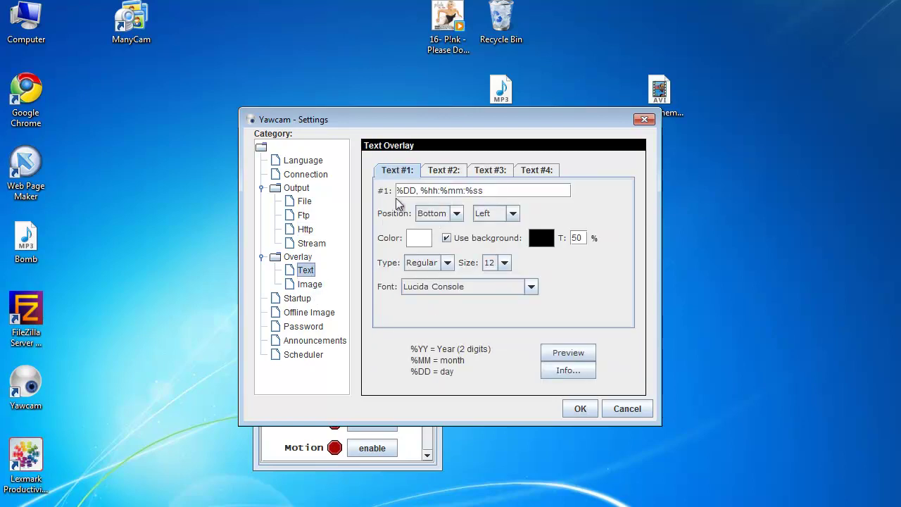
click(453, 172)
click(387, 172)
click(316, 287)
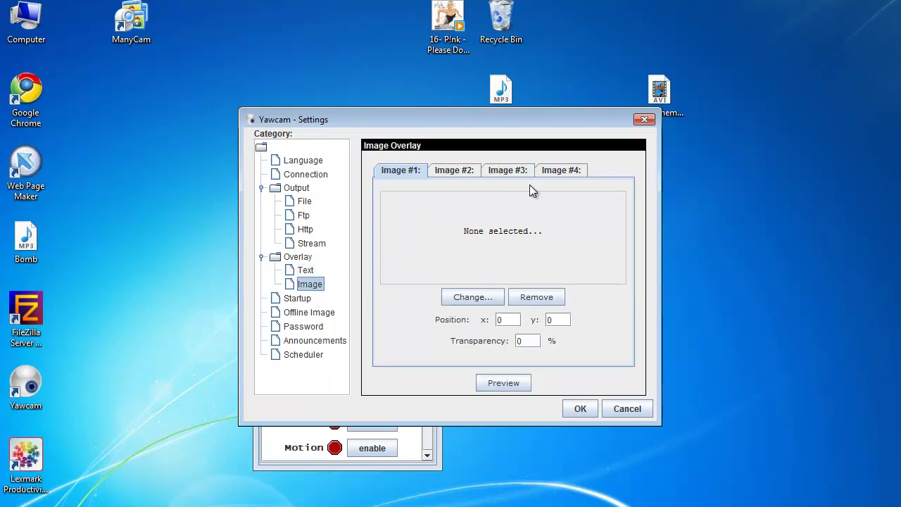
click(288, 300)
click(304, 316)
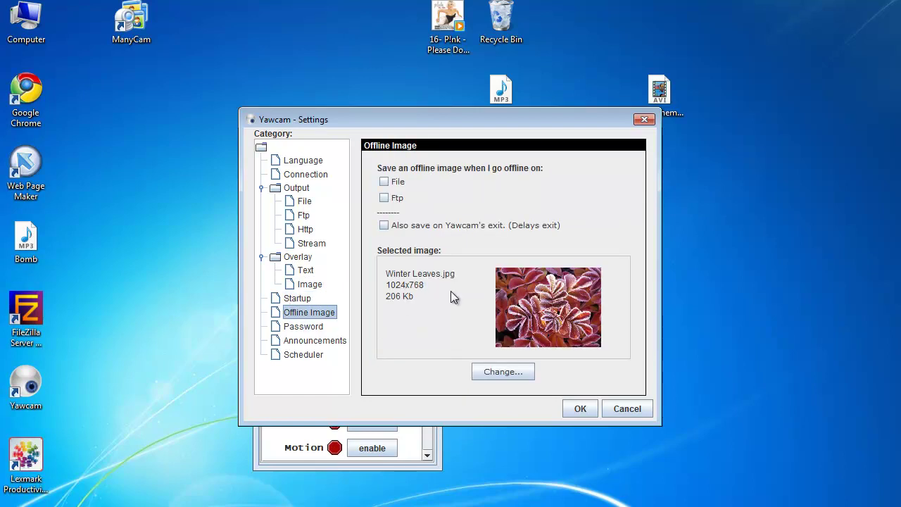
Change the offline image to Toco Toucan.jpg, then view the Password page.
click(504, 381)
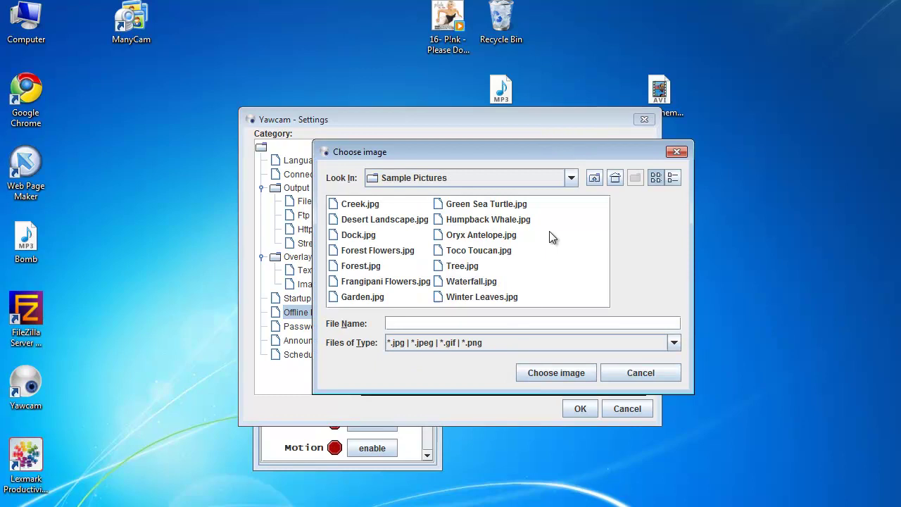
double_click(513, 252)
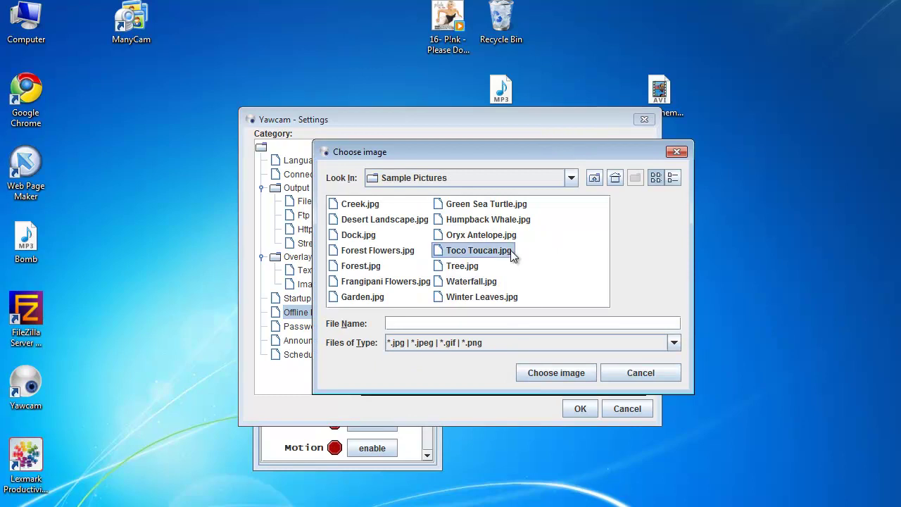
click(293, 329)
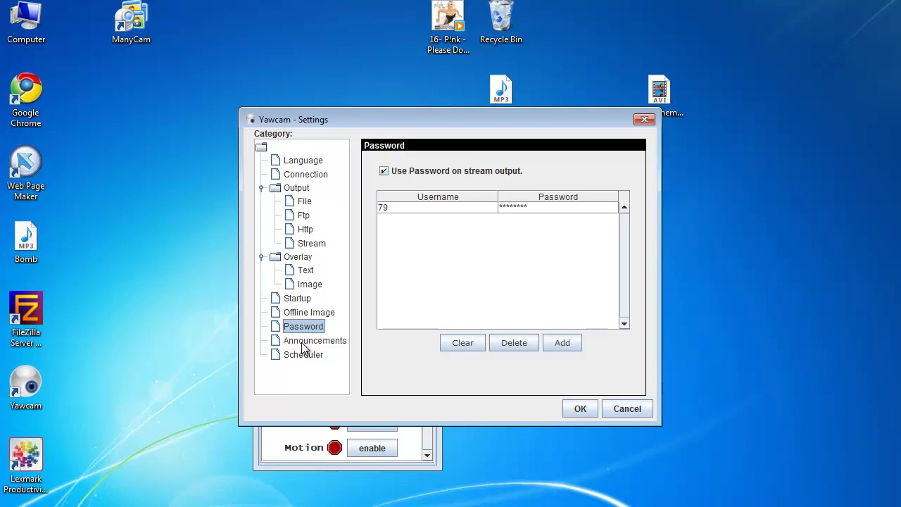
Look at the Announcements, Password and Ftp pages, then launch ManyCam from the desktop.
click(304, 342)
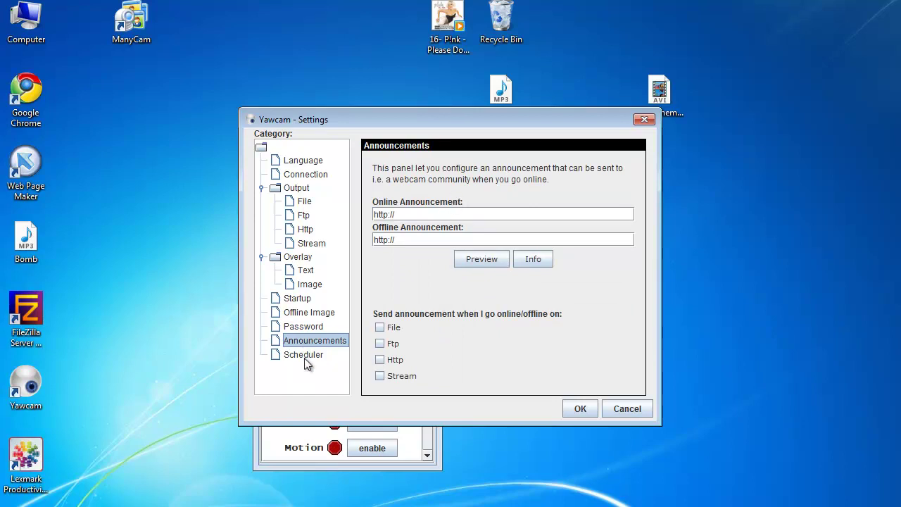
click(318, 328)
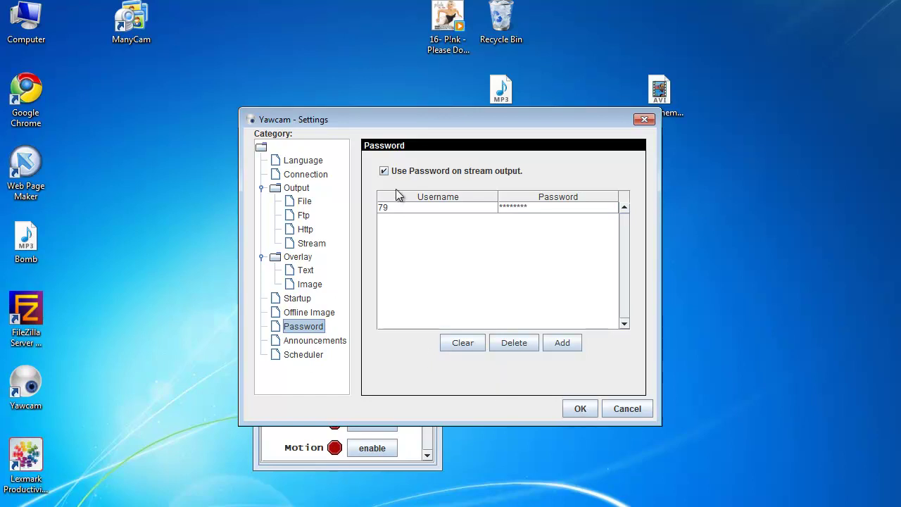
click(306, 216)
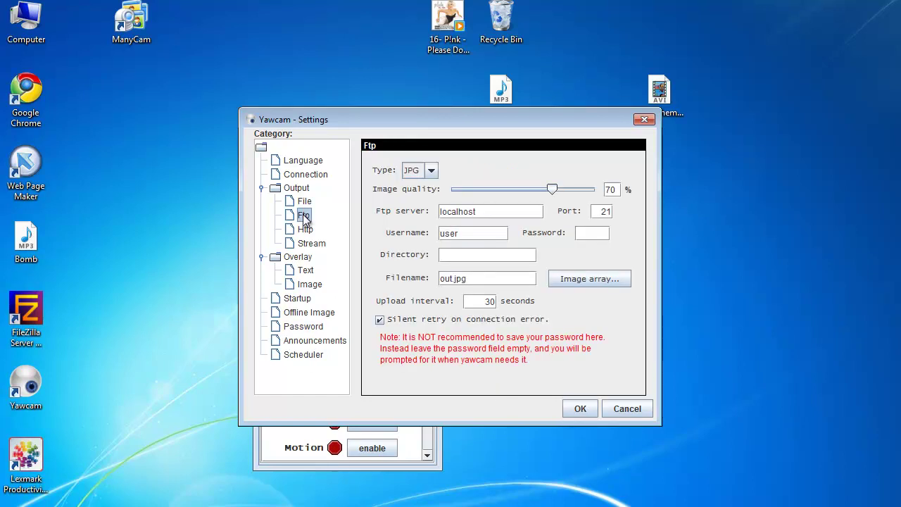
double_click(129, 9)
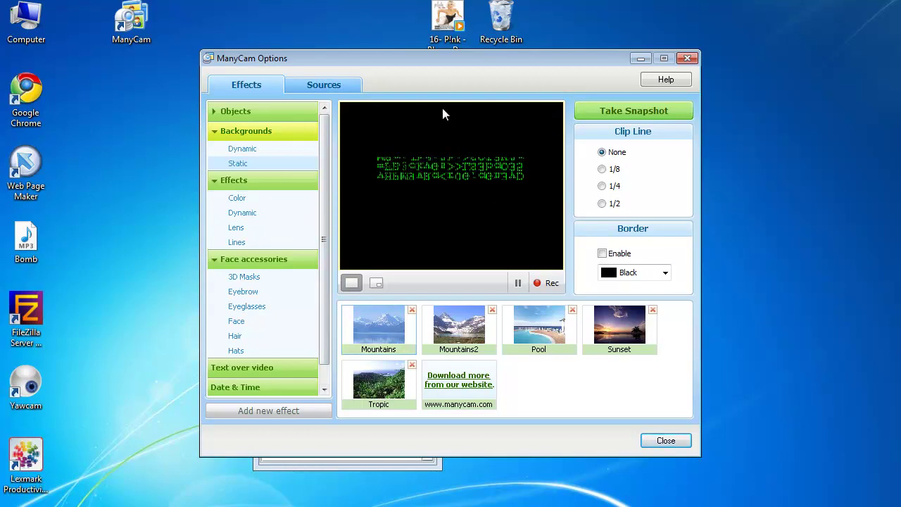
Remove the Matrix effect and drag the scrolling text caption lower in the preview.
click(270, 140)
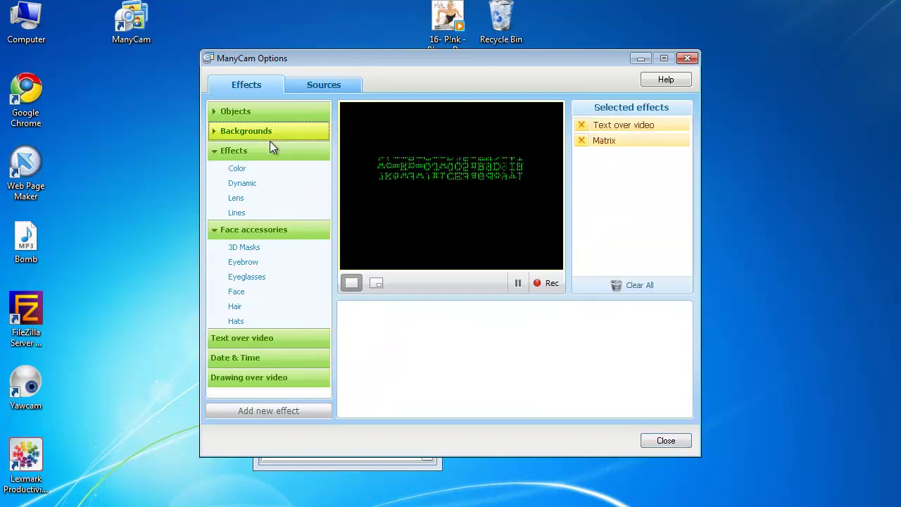
click(581, 140)
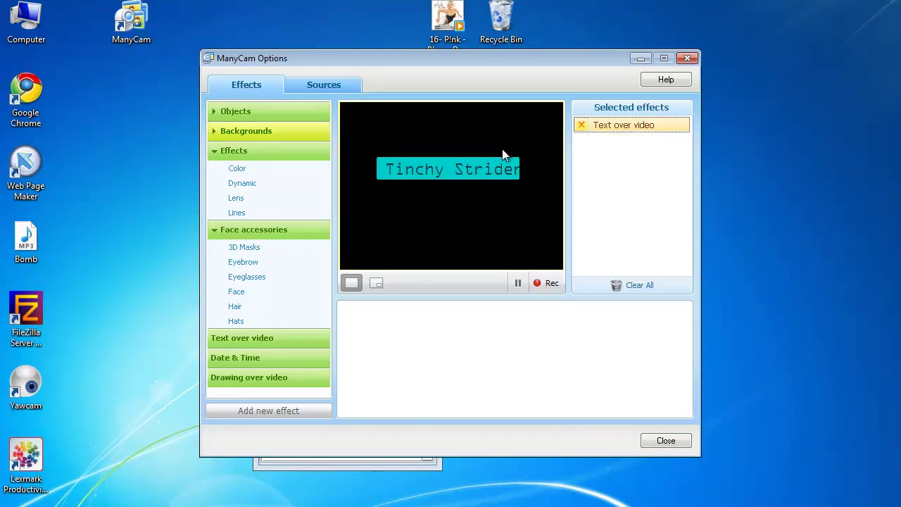
drag(414, 175, 417, 221)
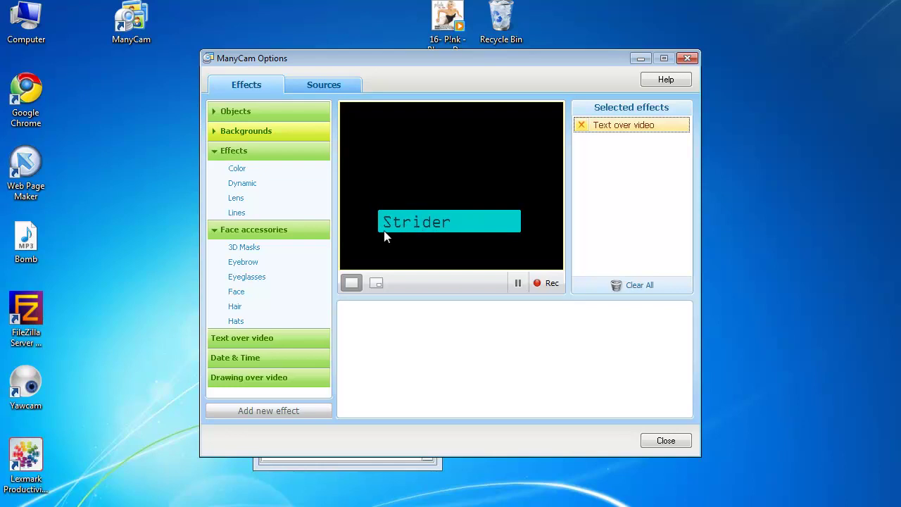
Try the Flame and Snow dynamic effects, then apply Water.
click(267, 185)
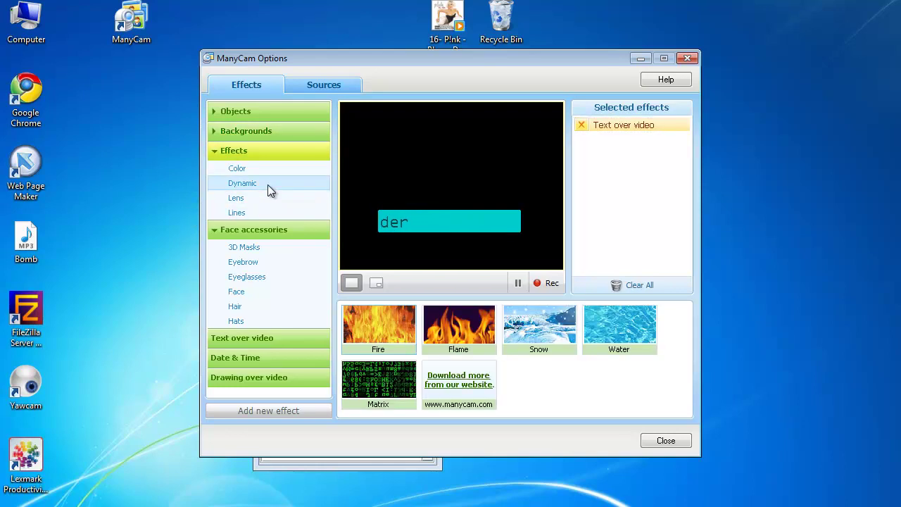
click(442, 312)
click(534, 331)
click(598, 337)
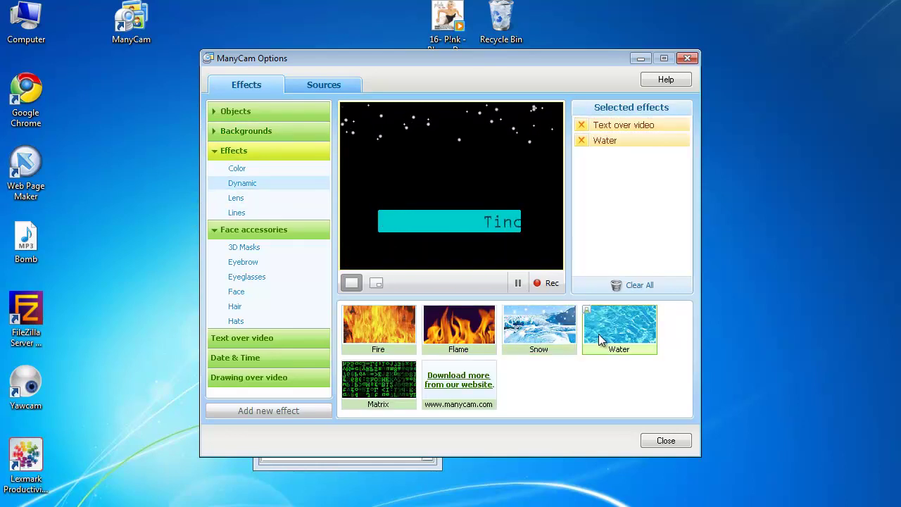
Try several face accessories and settle on Cartoon Eyes1, then browse masks and colour filters.
click(266, 275)
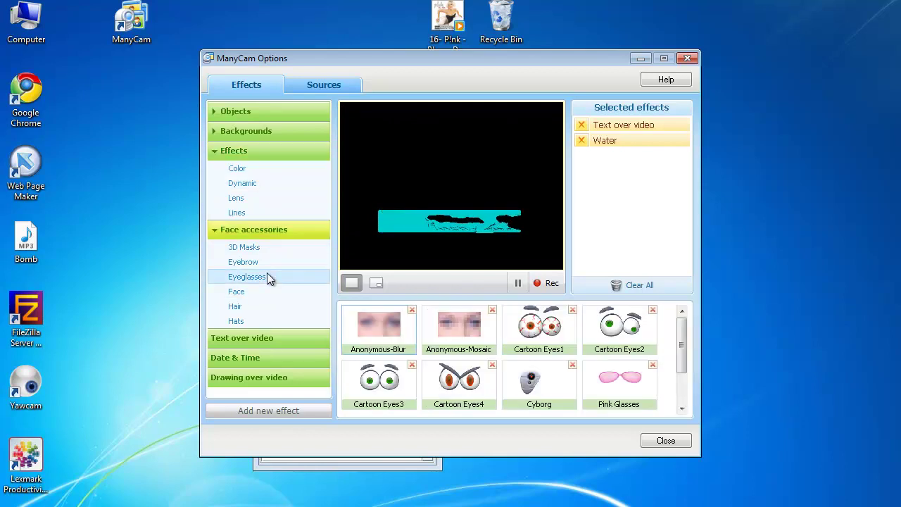
click(448, 328)
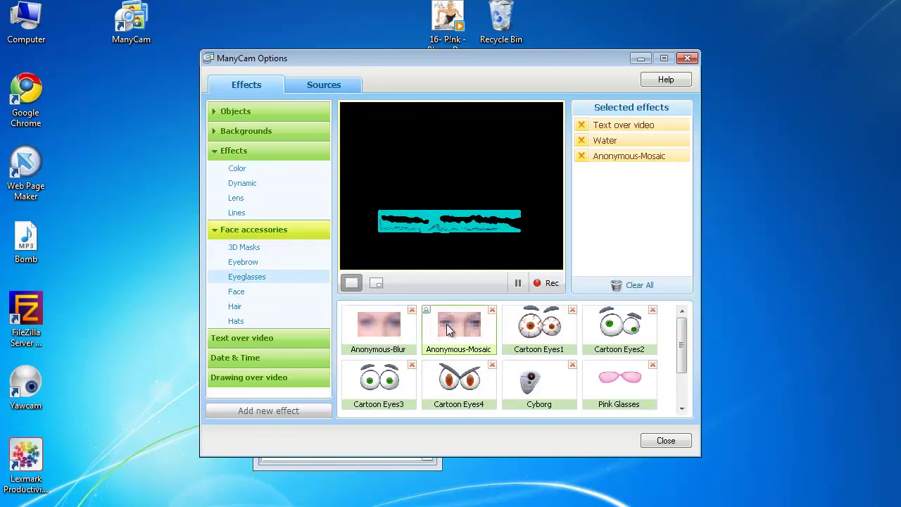
click(379, 323)
click(612, 328)
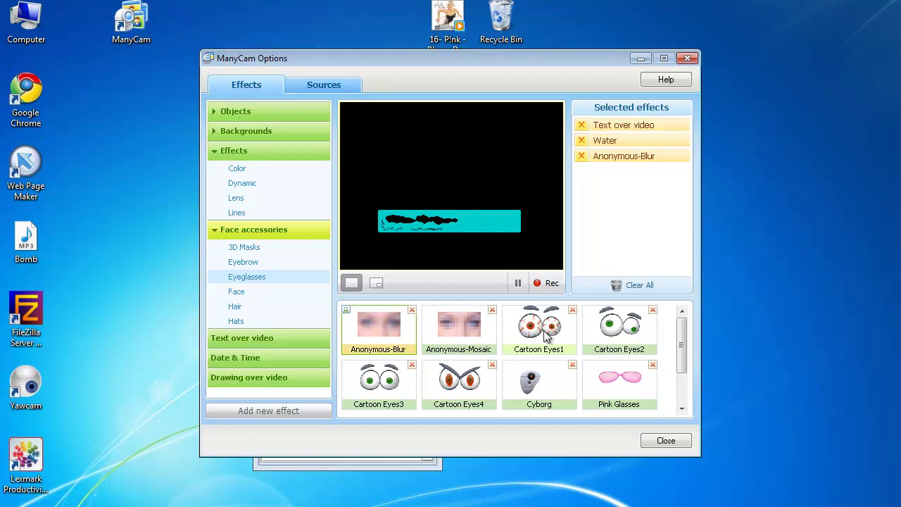
click(538, 325)
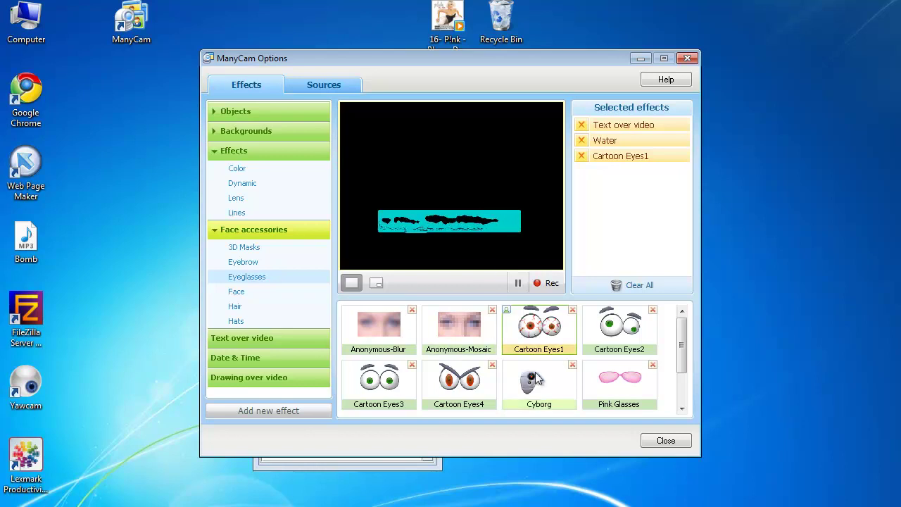
click(284, 294)
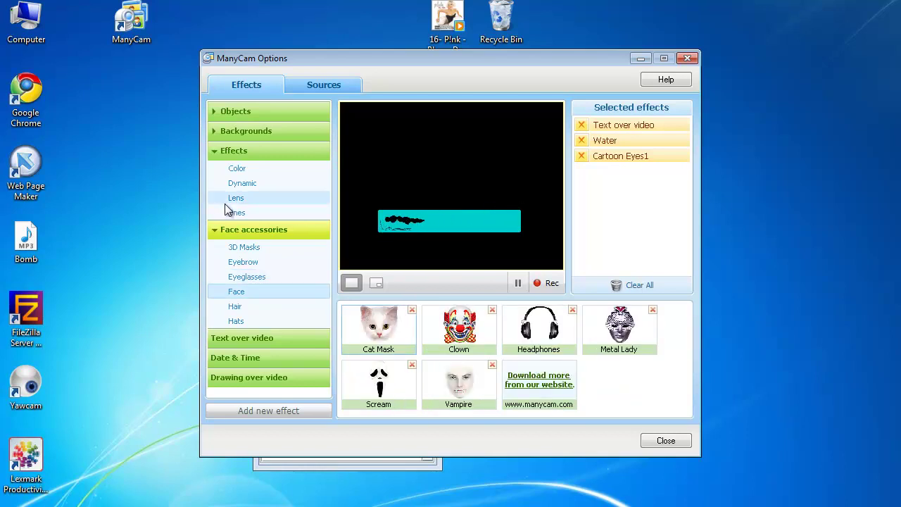
click(245, 167)
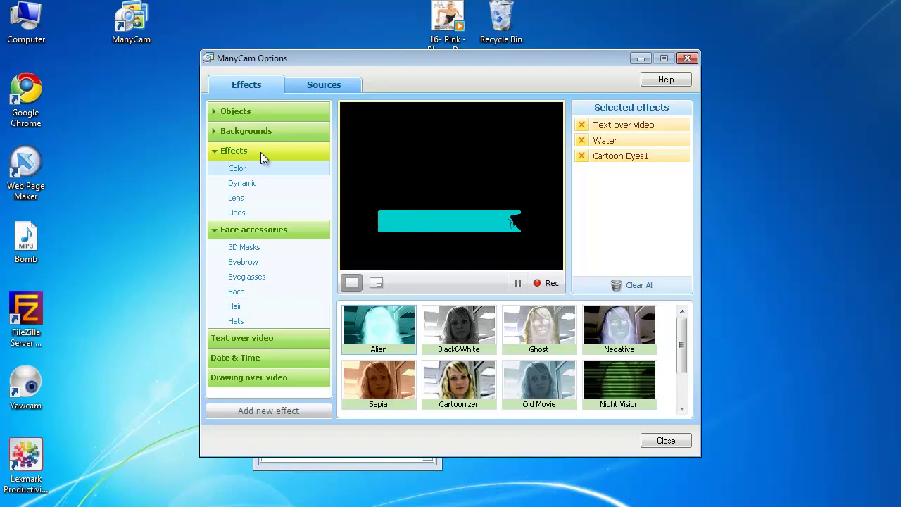
click(173, 205)
click(641, 58)
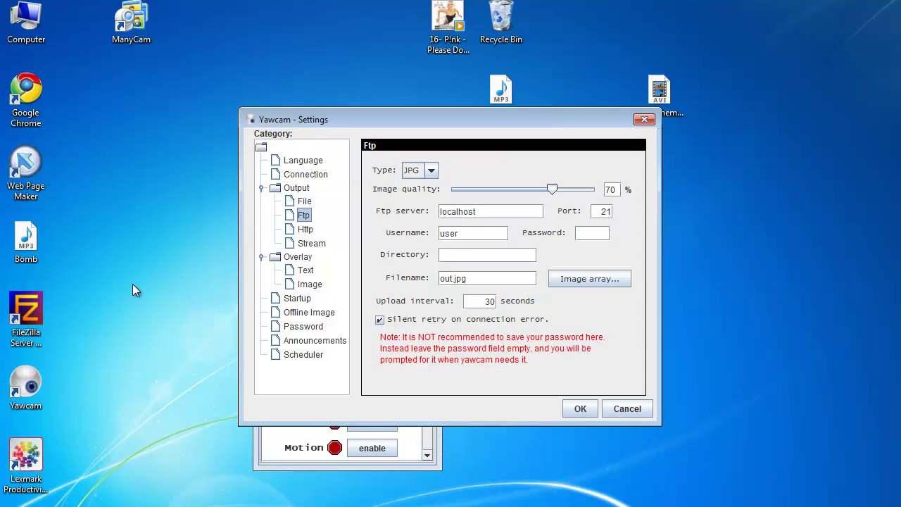
click(304, 229)
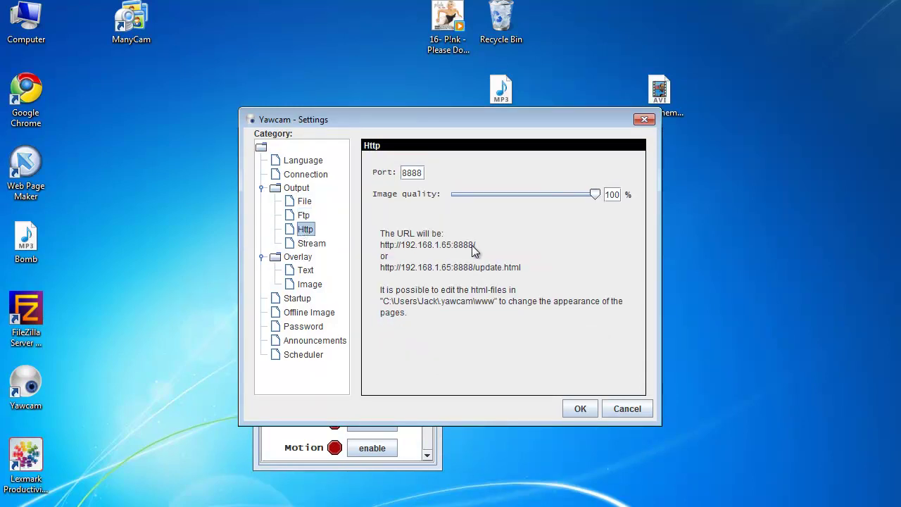
drag(477, 244, 379, 246)
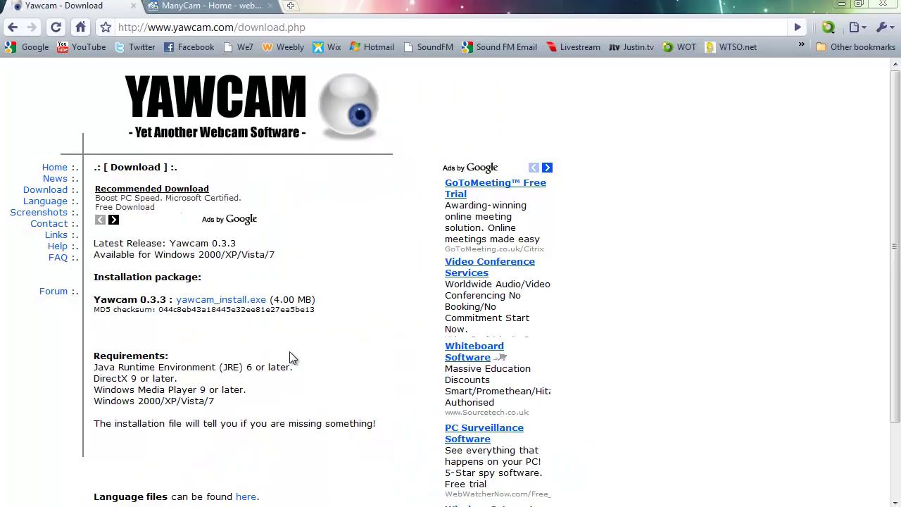
click(292, 6)
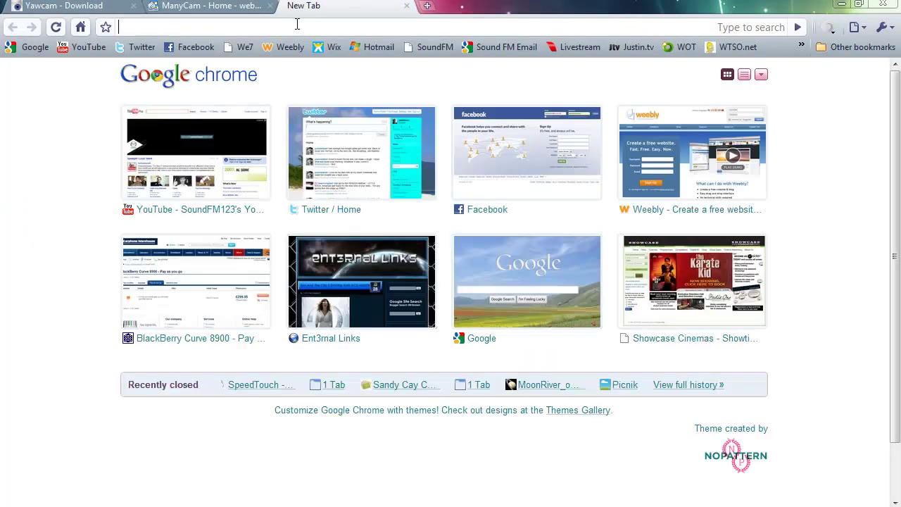
text(http:)
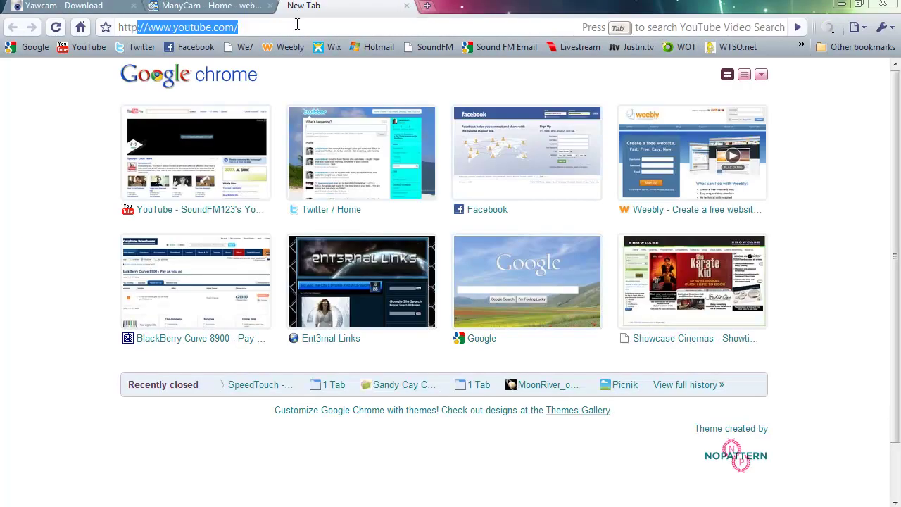
text(//)
click(858, 4)
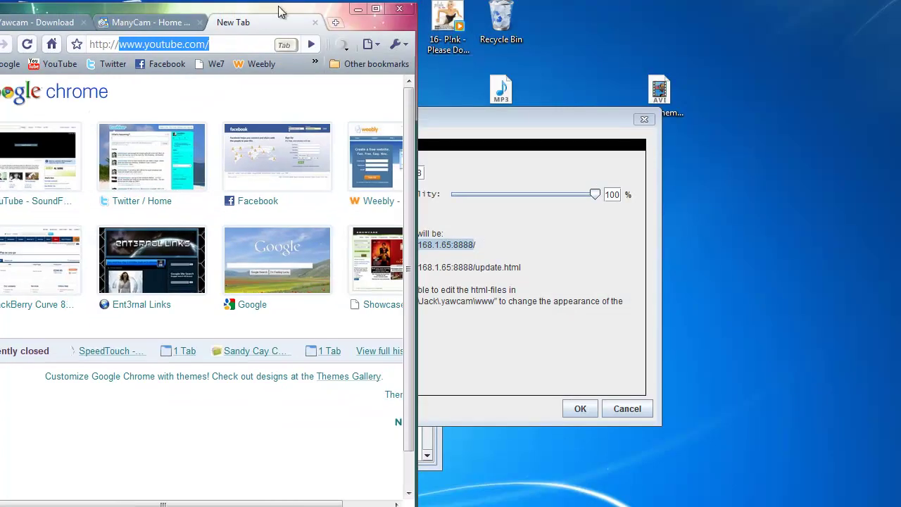
key(BackSpace)
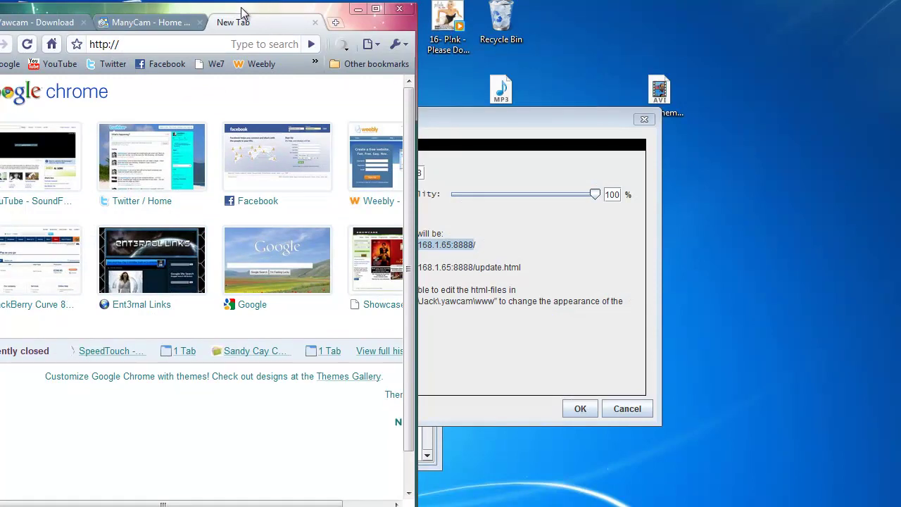
drag(241, 13, 172, 13)
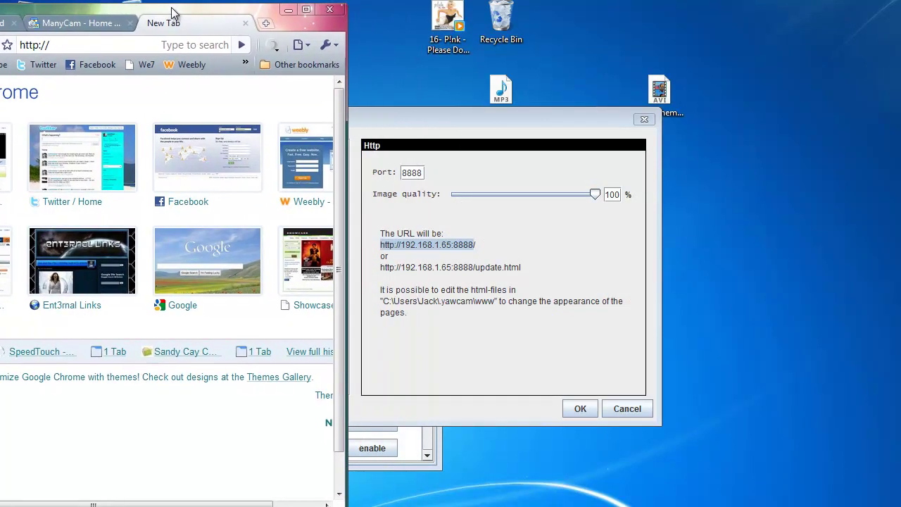
text(19)
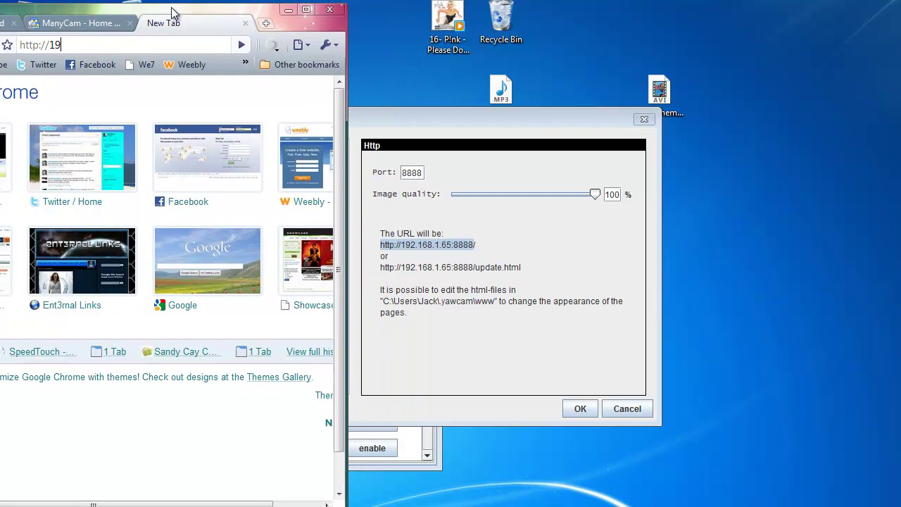
text(2.168.1.65:8888)
Load the webcam feed address and maximize Chrome to view the live image.
key(Return)
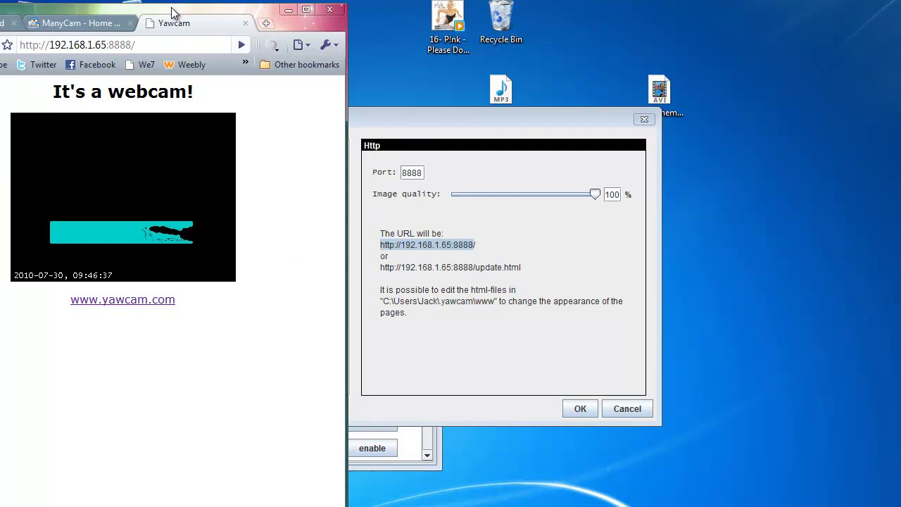
drag(216, 18, 523, 24)
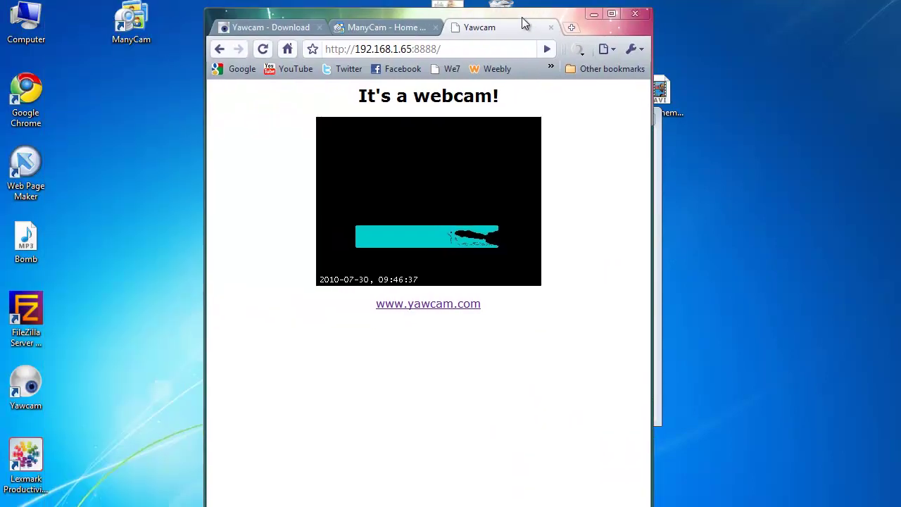
click(611, 15)
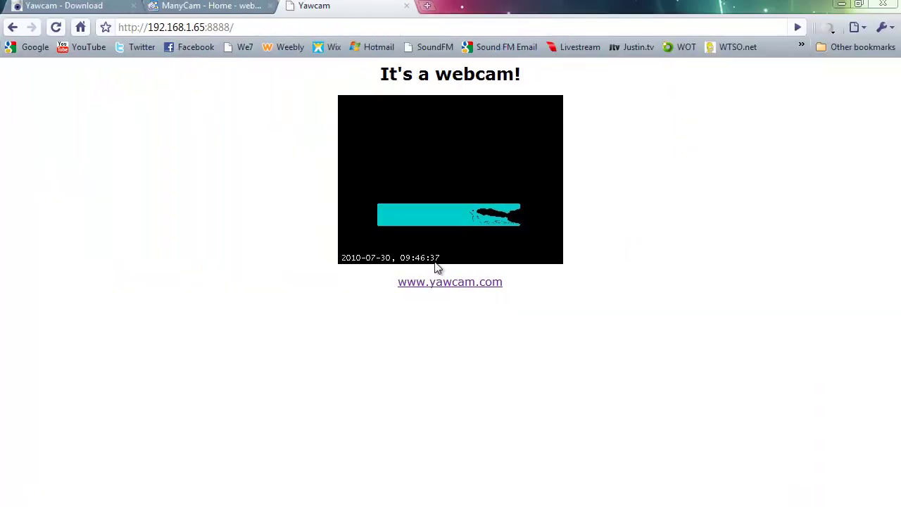
double_click(464, 210)
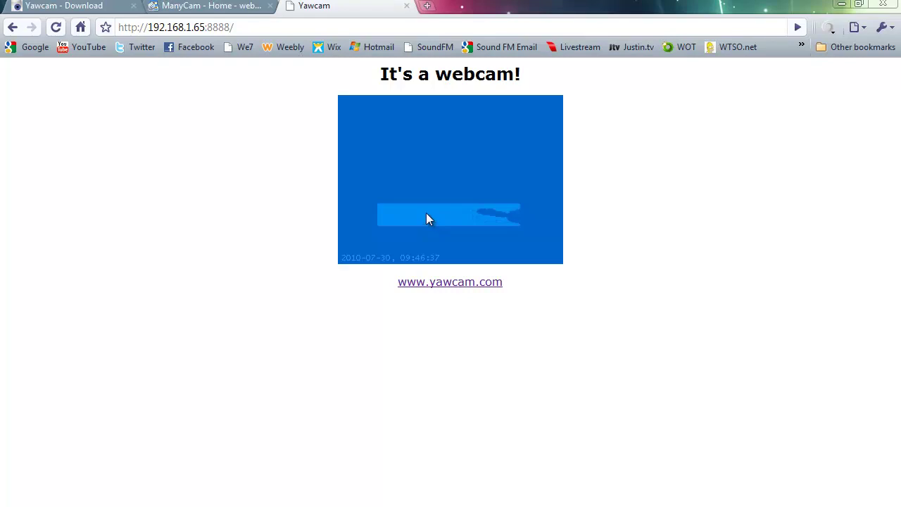
click(240, 163)
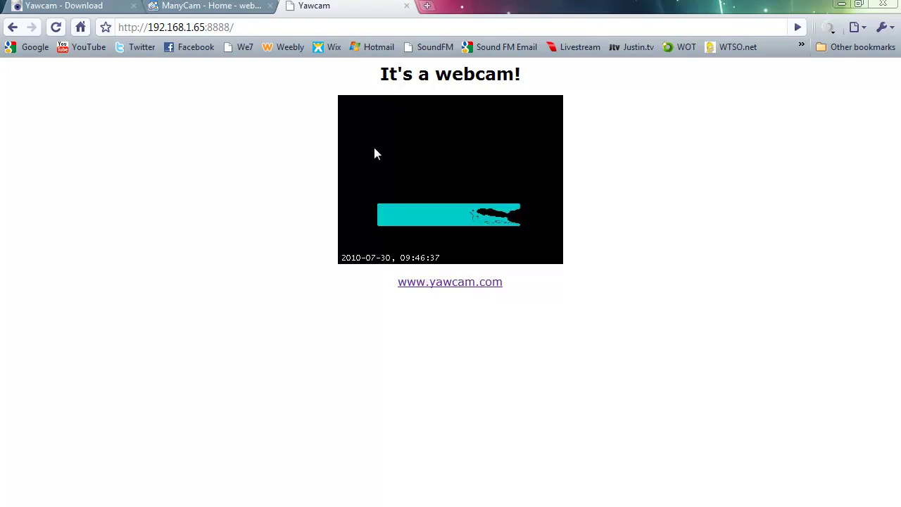
Check the webcam image's right-click options, then close the browser.
right_click(374, 150)
click(301, 133)
right_click(424, 173)
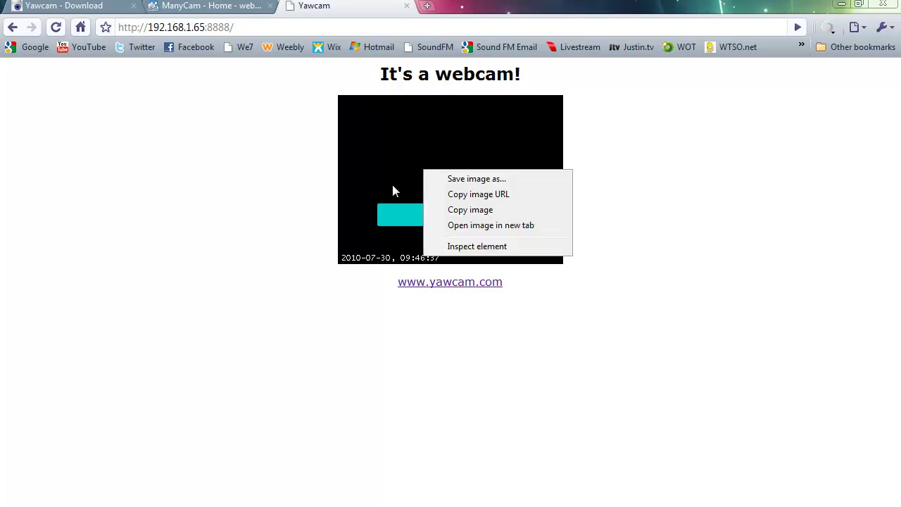
click(302, 187)
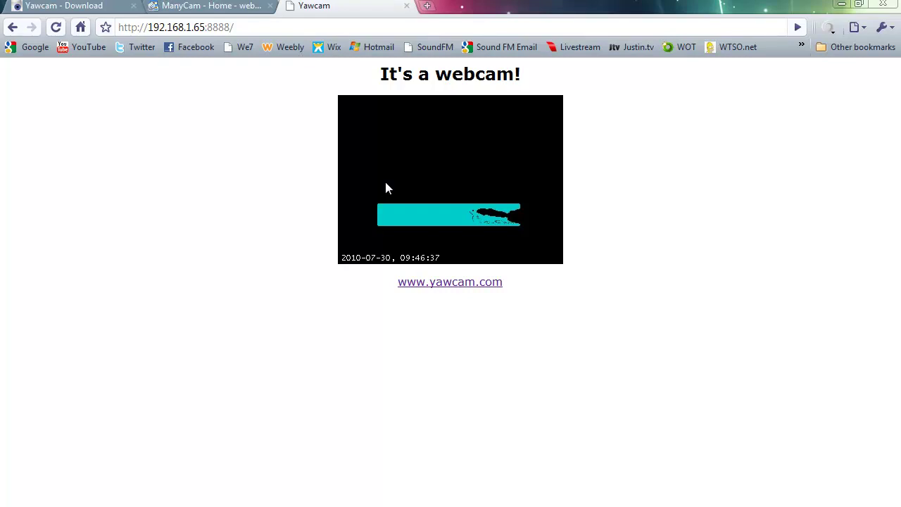
right_click(385, 185)
click(291, 183)
click(882, 4)
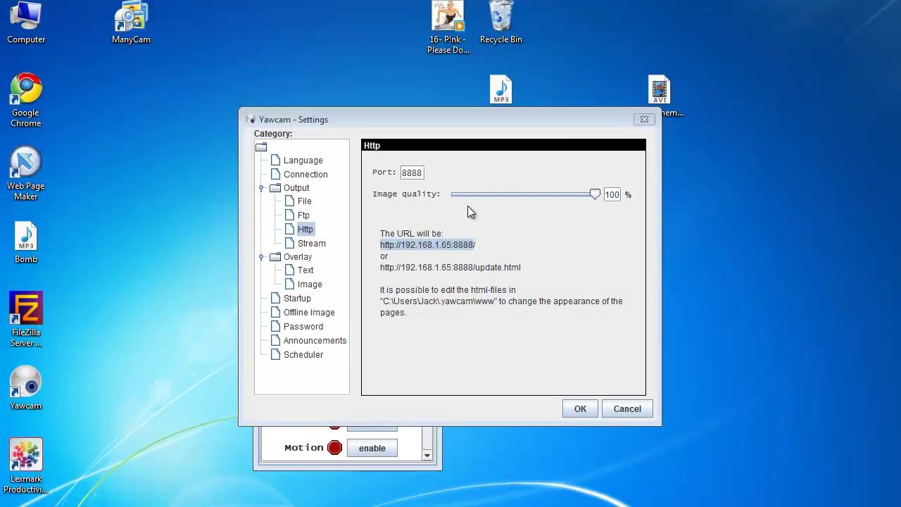